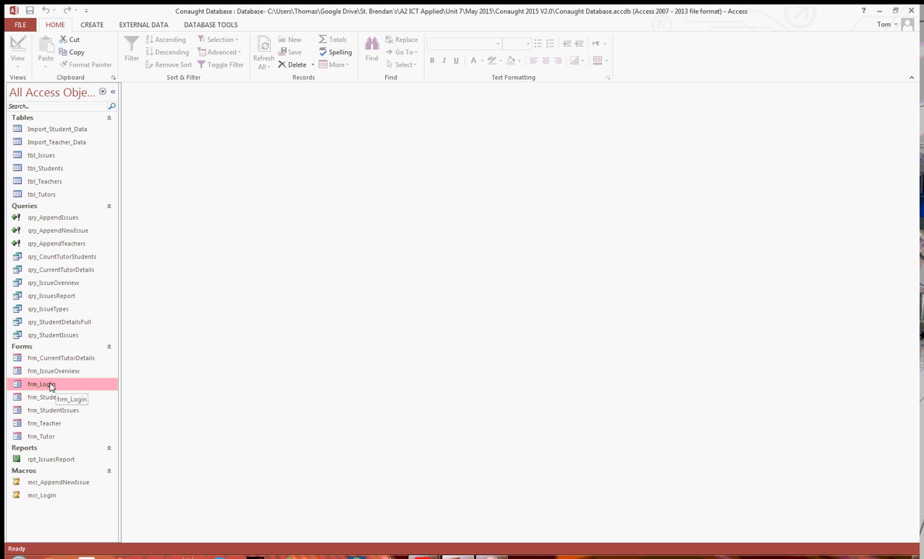
pyautogui.click(91, 25)
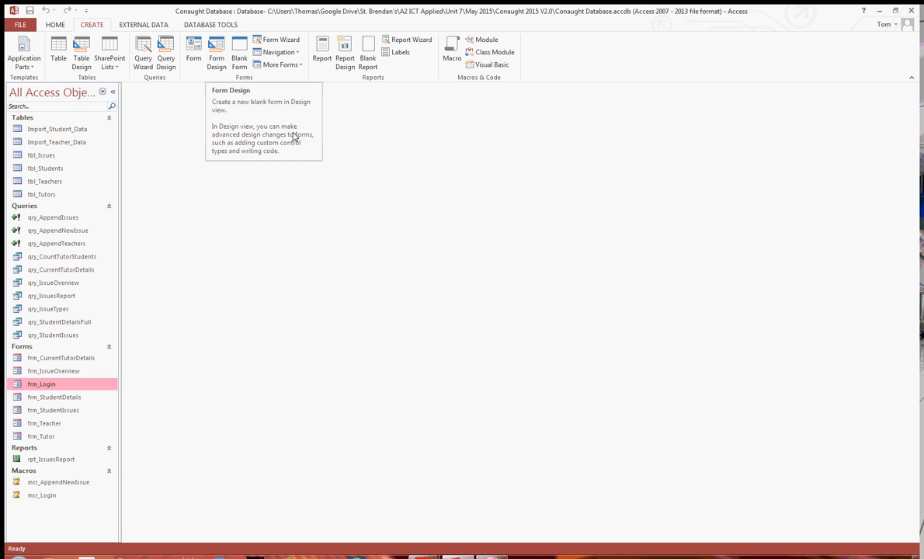
pyautogui.click(280, 65)
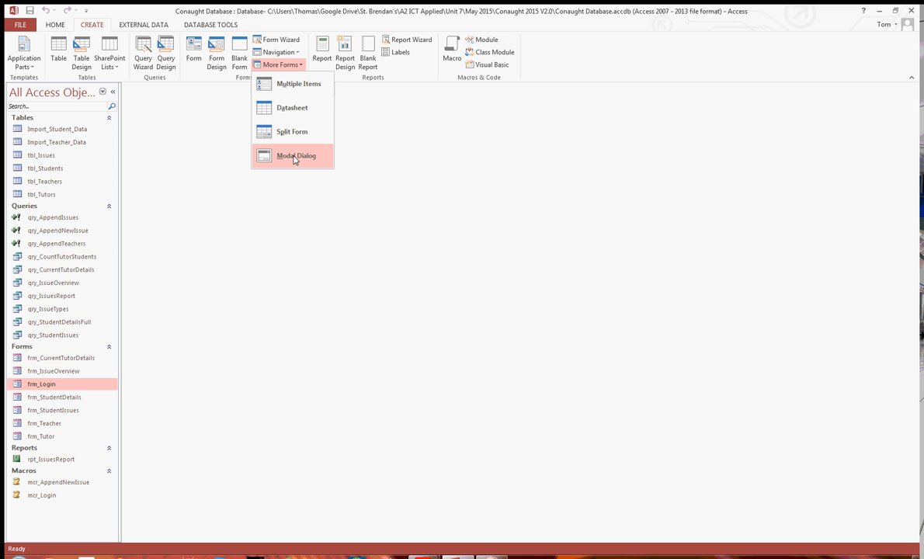
pyautogui.click(171, 356)
# Open the frm_Login form in Design view and check the options of its Pop Up property
pyautogui.rightClick(51, 388)
pyautogui.click(94, 417)
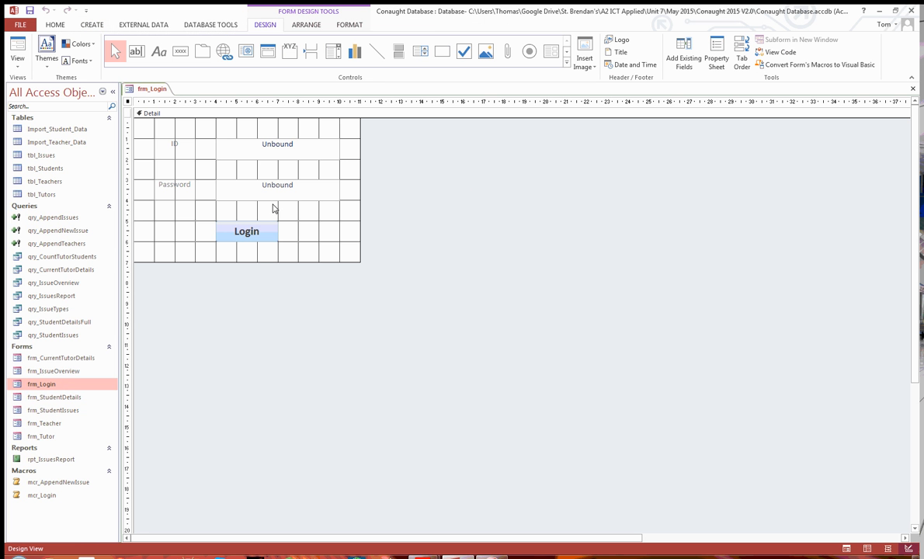
pyautogui.click(711, 58)
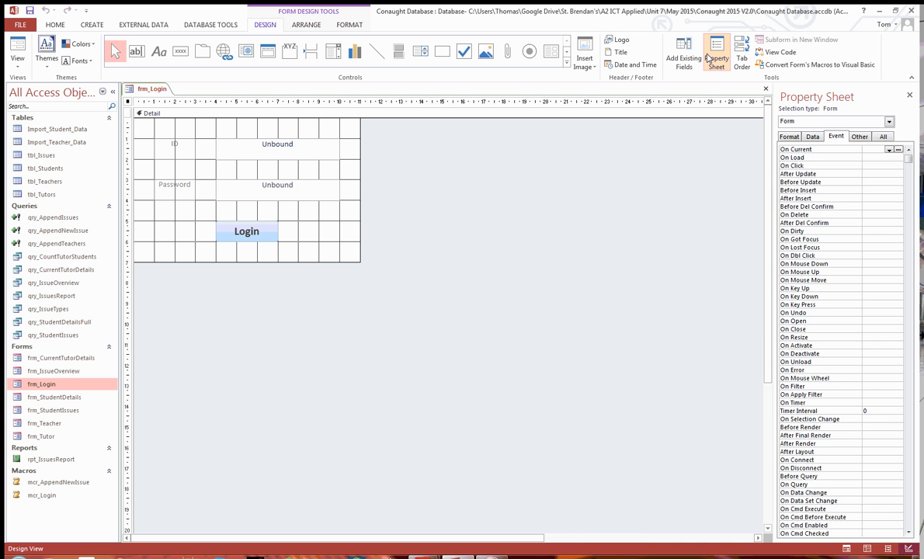
pyautogui.click(884, 136)
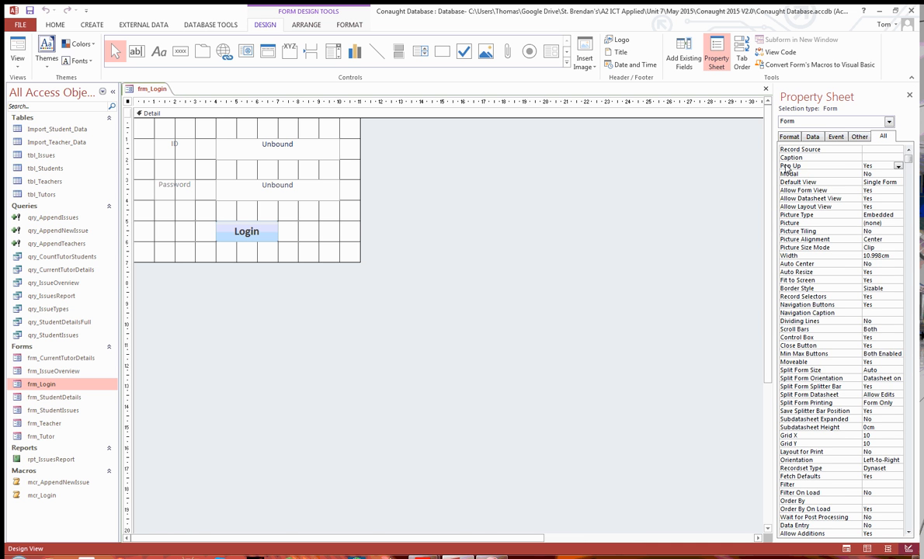
pyautogui.click(896, 166)
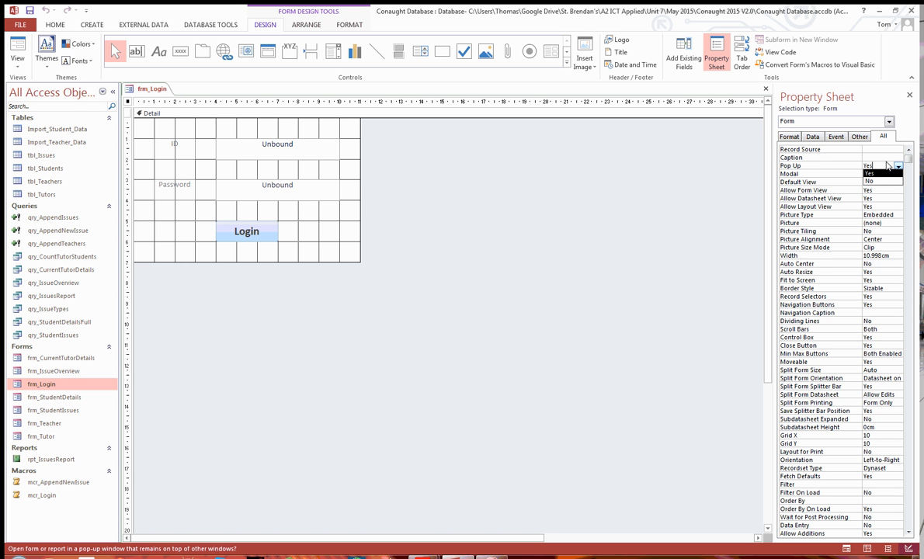
pyautogui.click(897, 166)
pyautogui.click(908, 95)
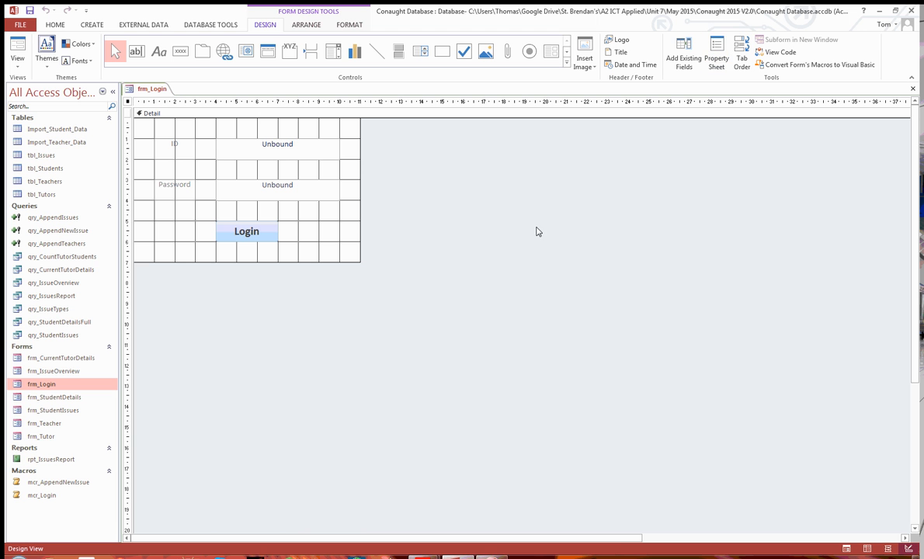
# Inspect the properties of the ID and Password text boxes, including the password's input mask, and of the Login button
pyautogui.doubleClick(260, 150)
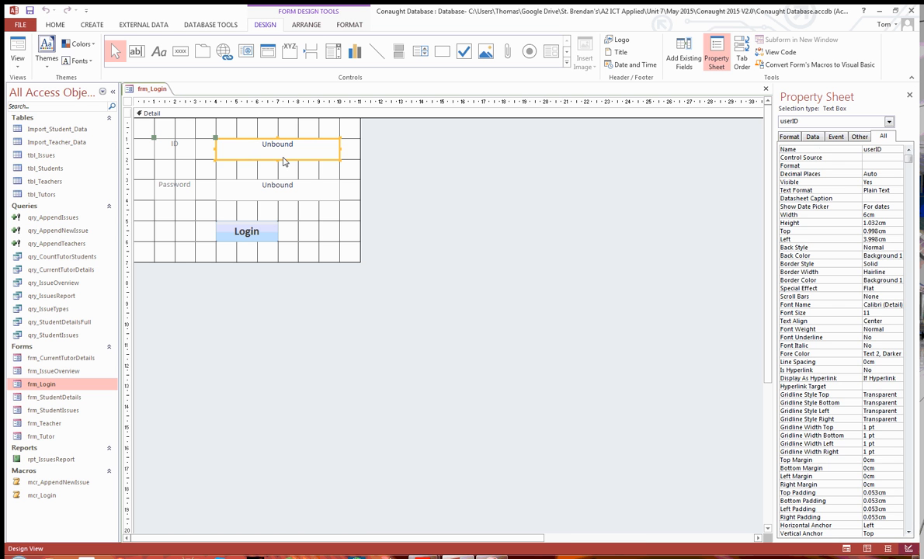
pyautogui.click(247, 185)
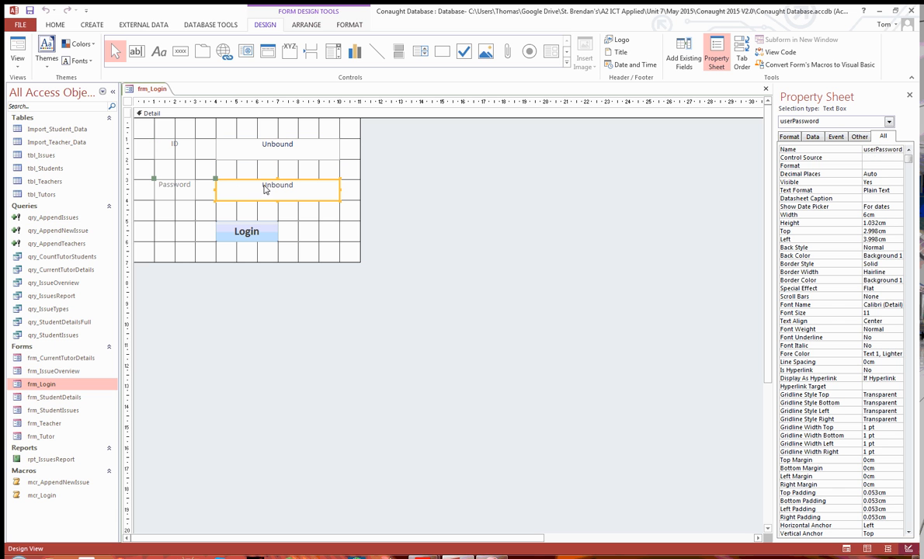
pyautogui.click(812, 136)
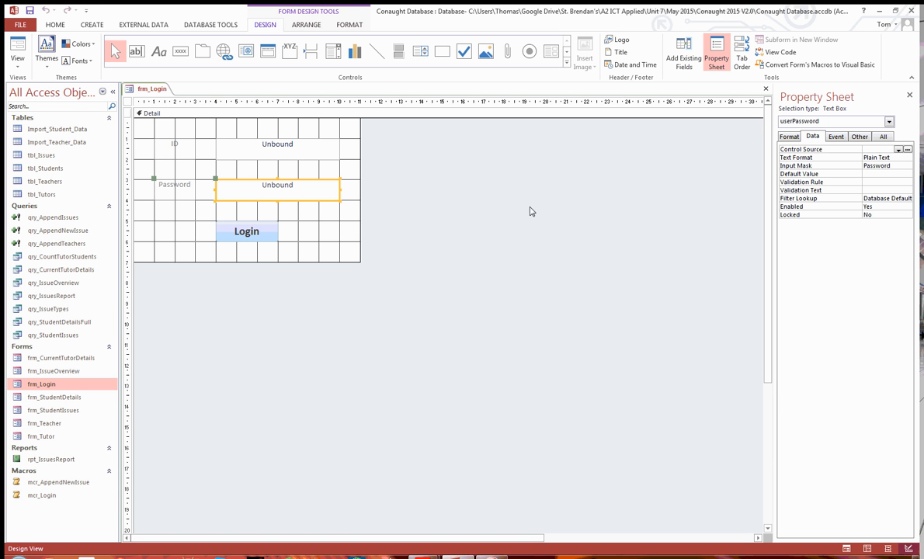
pyautogui.click(264, 236)
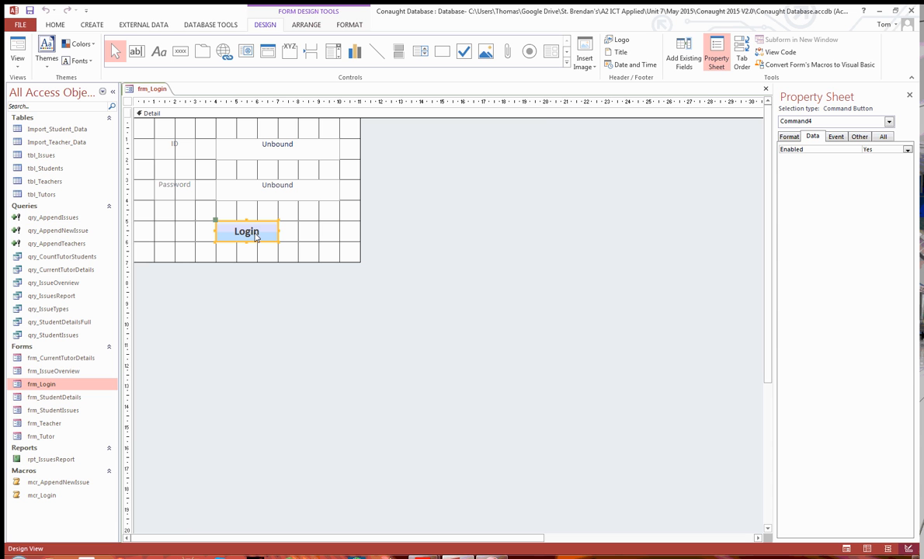
pyautogui.click(910, 88)
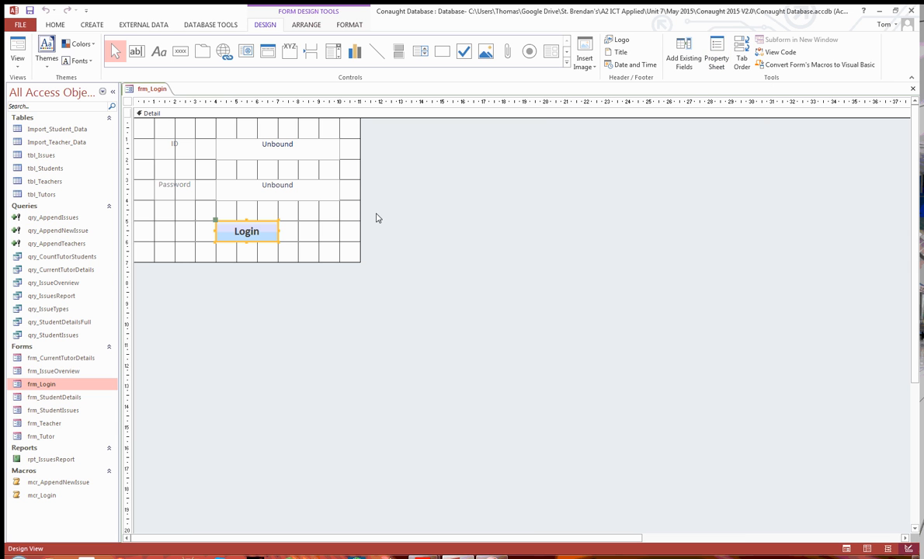
# Open the mcr_Login macro in Design view and examine its first If condition, which checks for a missing user ID or password
pyautogui.rightClick(45, 496)
pyautogui.click(87, 385)
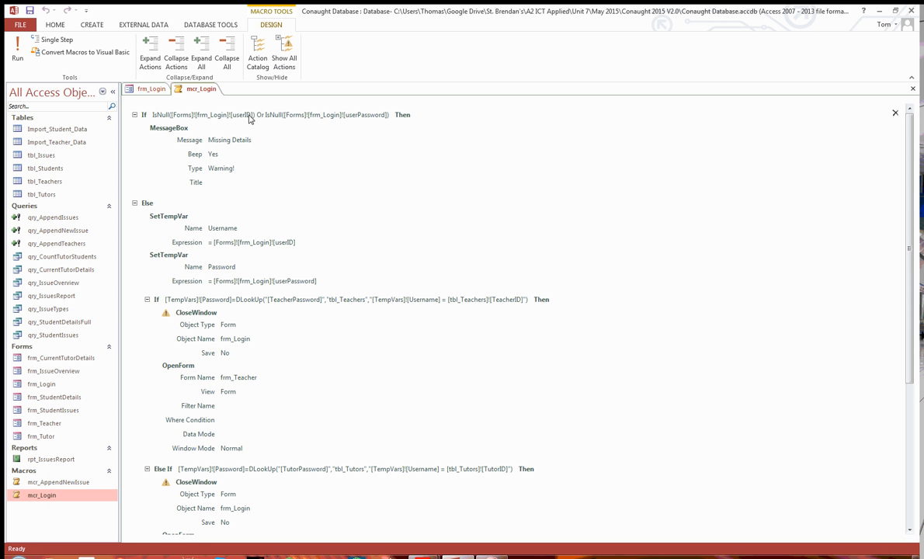
pyautogui.click(151, 88)
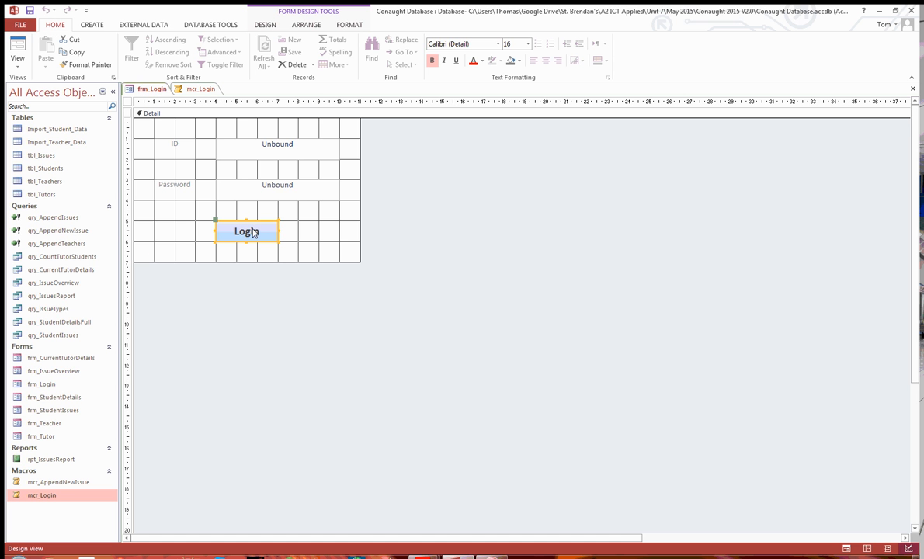
pyautogui.click(183, 87)
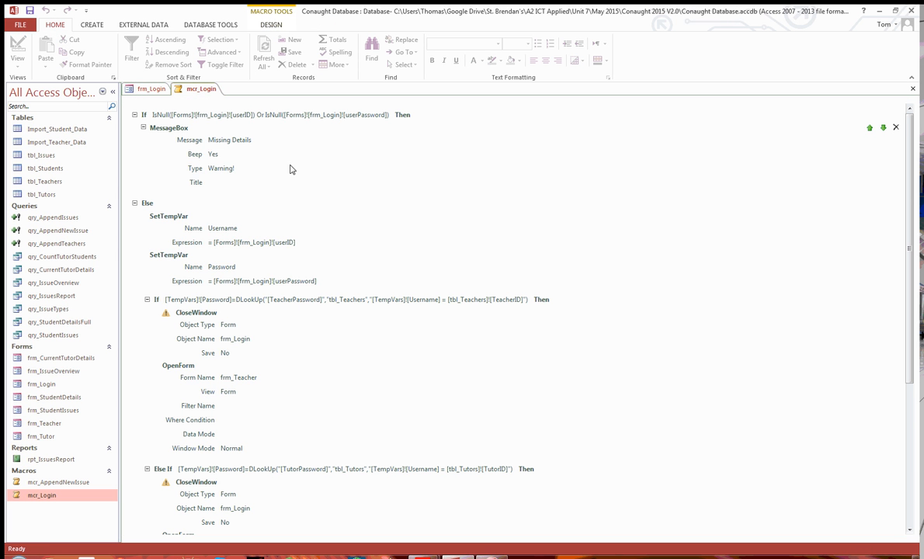
pyautogui.click(484, 118)
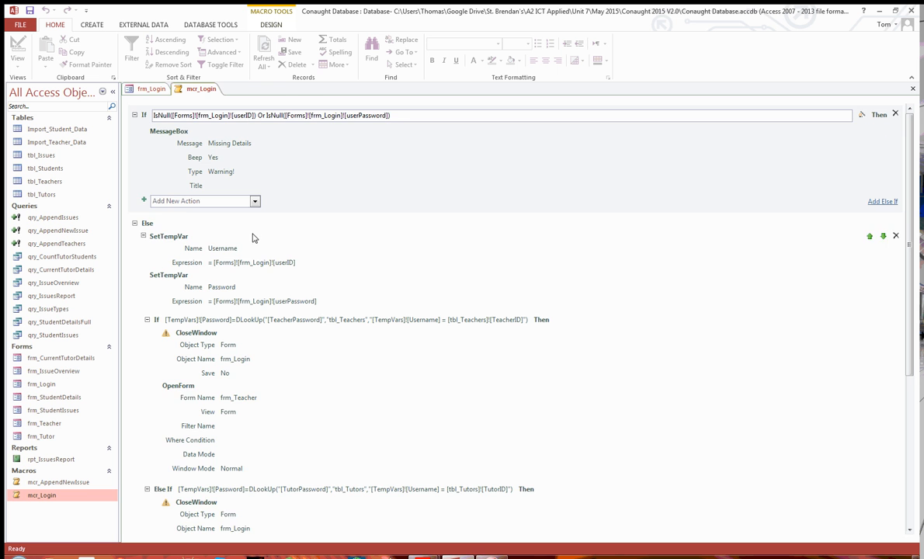
# Examine the names and expressions of the two SetTempVar actions under the macro's outer Else
pyautogui.click(252, 238)
pyautogui.click(238, 210)
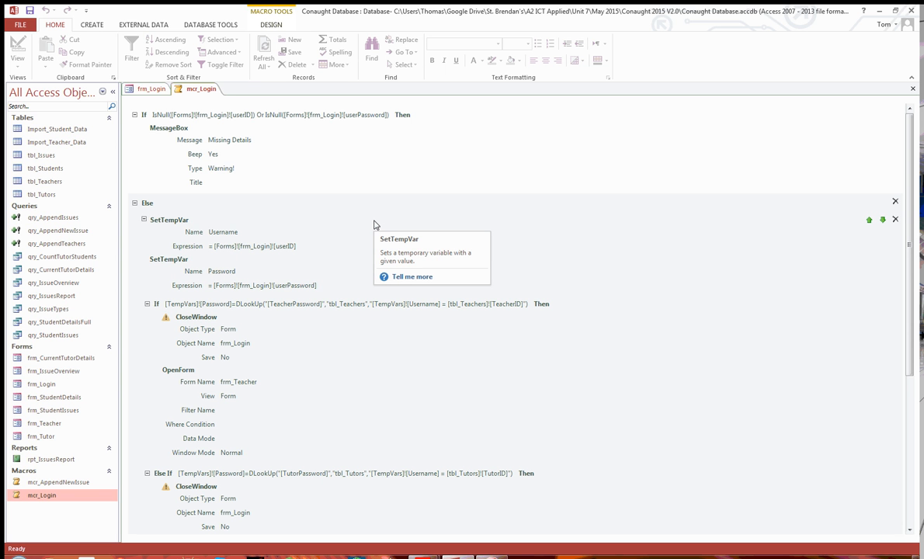
pyautogui.click(353, 234)
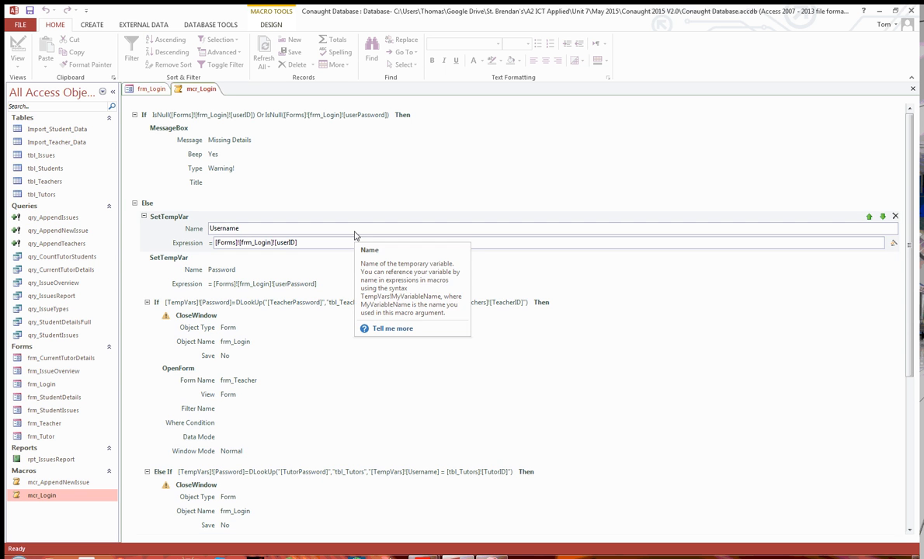
pyautogui.click(255, 231)
pyautogui.moveTo(257, 230); pyautogui.dragTo(211, 228)
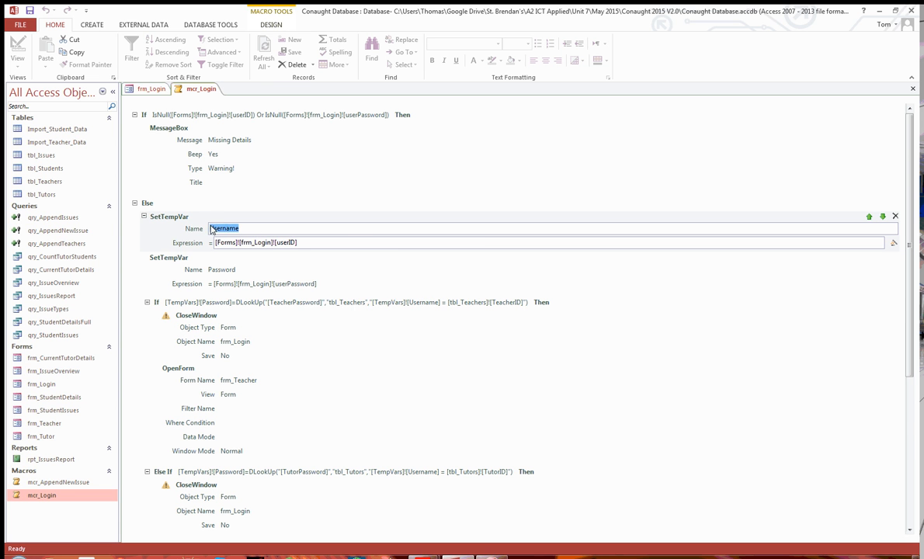
pyautogui.click(271, 229)
pyautogui.click(327, 274)
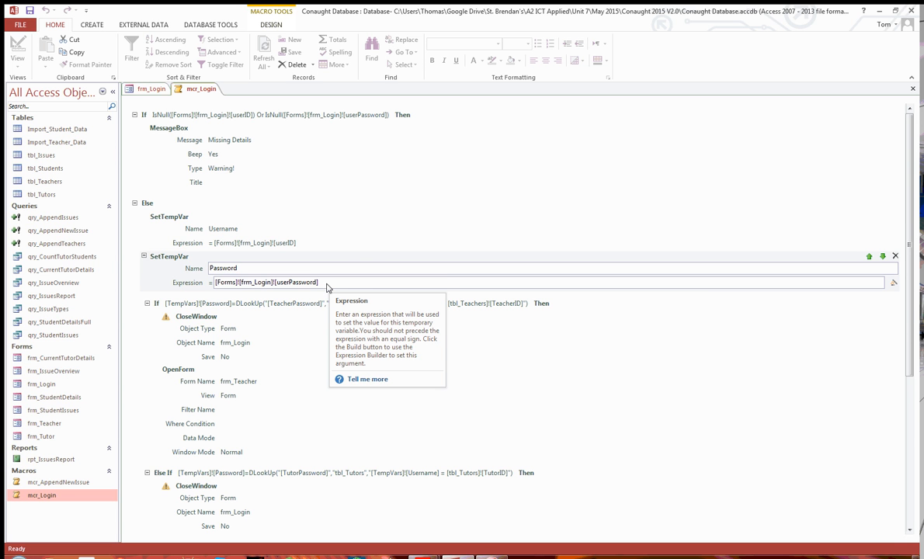
# Compare the temporary variables with the ID and Password text boxes on frm_Login, then return to the mcr_Login macro
pyautogui.click(153, 89)
pyautogui.click(250, 152)
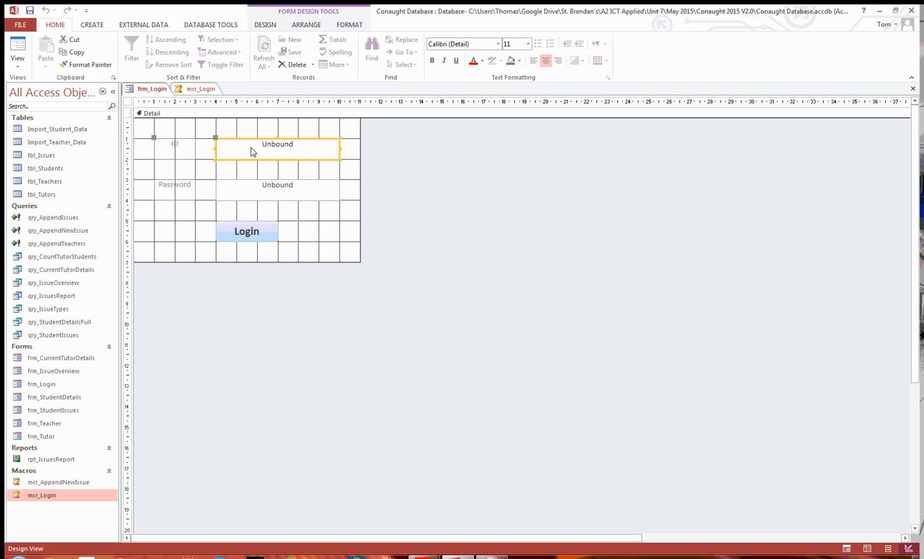
pyautogui.click(239, 185)
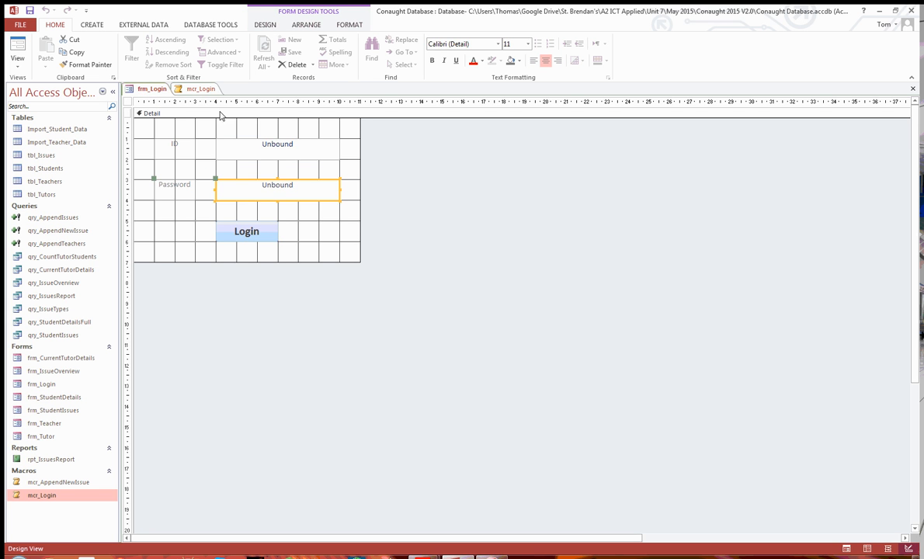
pyautogui.click(189, 87)
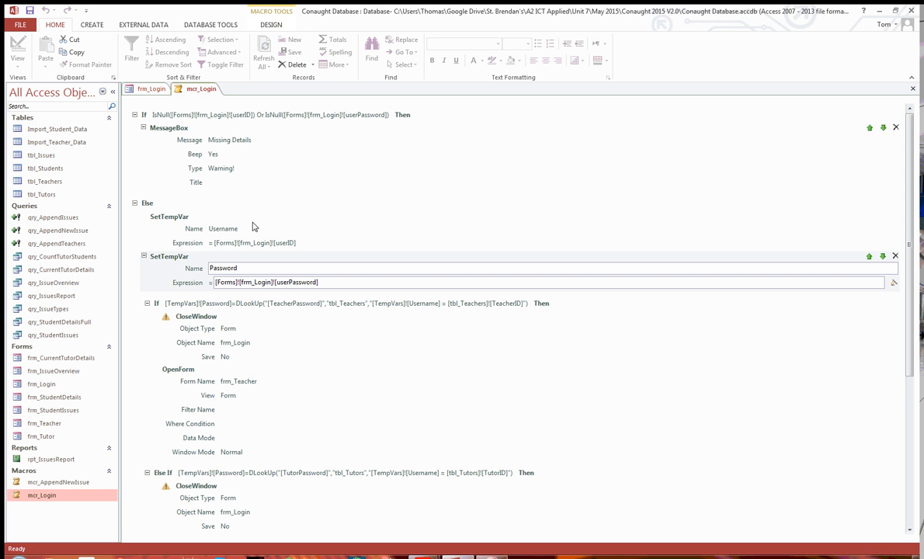
# Examine the DLookUp conditions that check the password against tbl_Teachers and tbl_Tutors
pyautogui.click(581, 303)
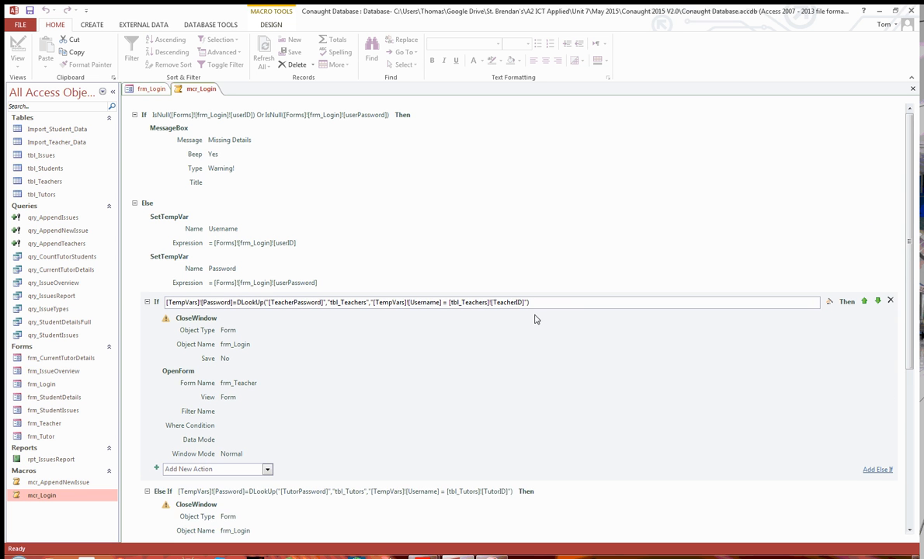
pyautogui.scroll(-1, 534, 319)
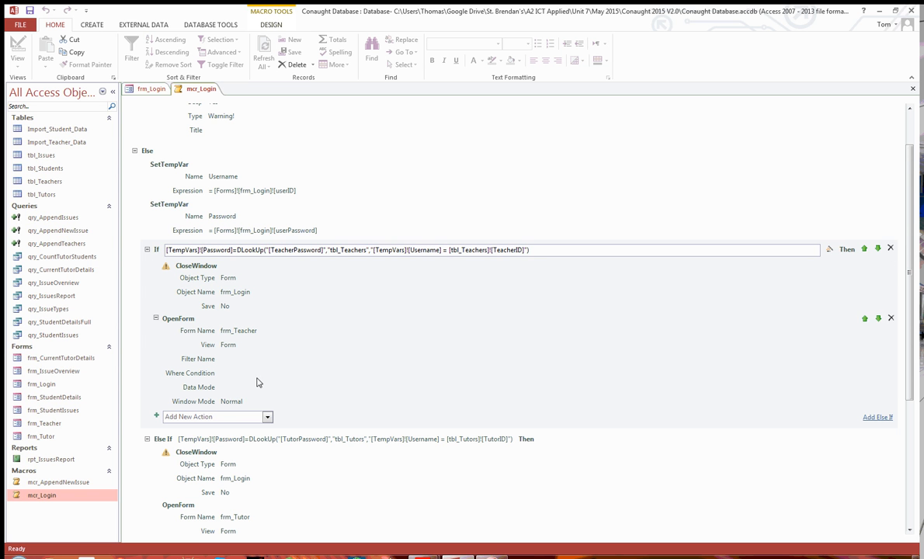
pyautogui.click(545, 439)
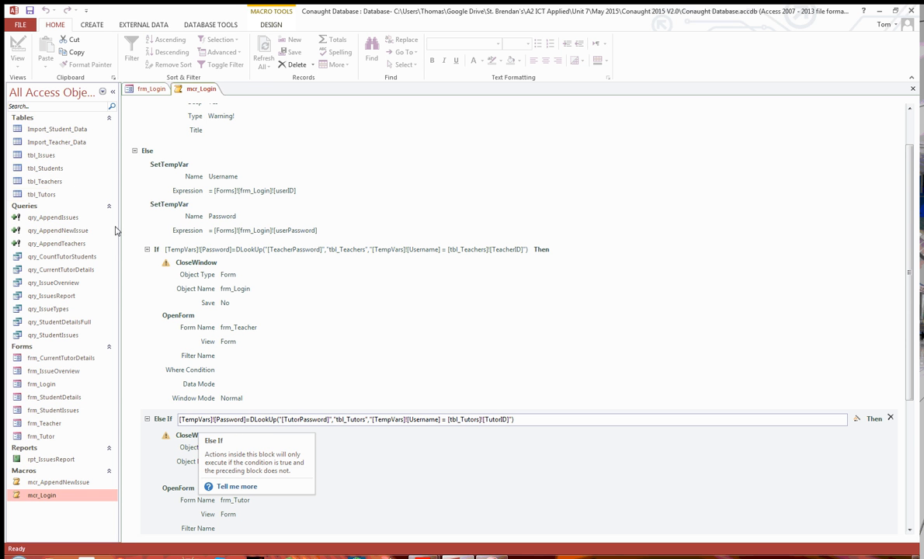
# Review the ID and password fields in the tbl_Teachers and tbl_Tutors tables, then close both tables
pyautogui.doubleClick(68, 183)
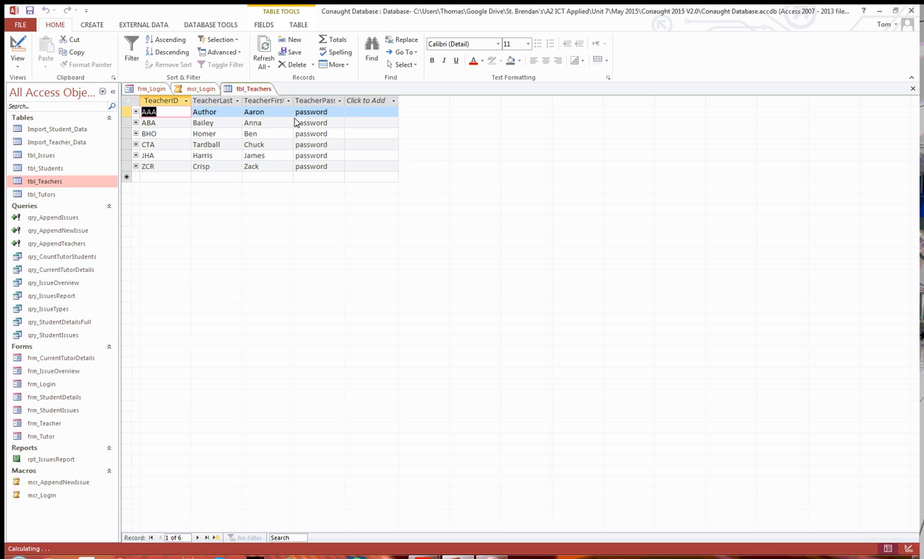
pyautogui.doubleClick(54, 194)
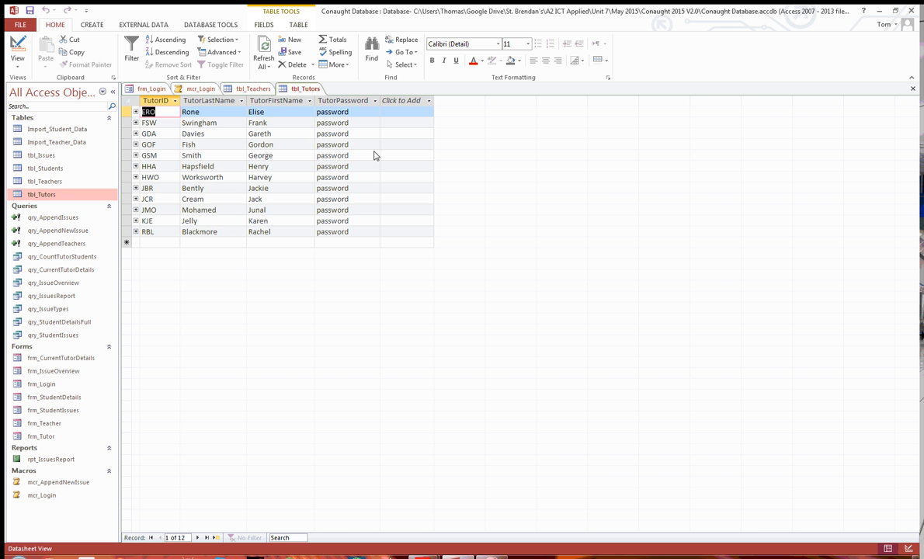
pyautogui.rightClick(282, 88)
pyautogui.click(307, 108)
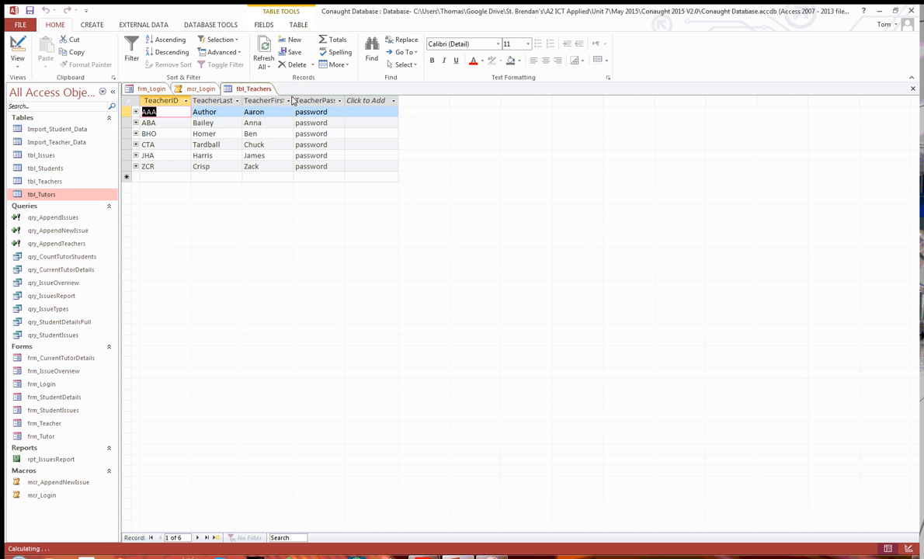
pyautogui.rightClick(252, 89)
pyautogui.click(273, 107)
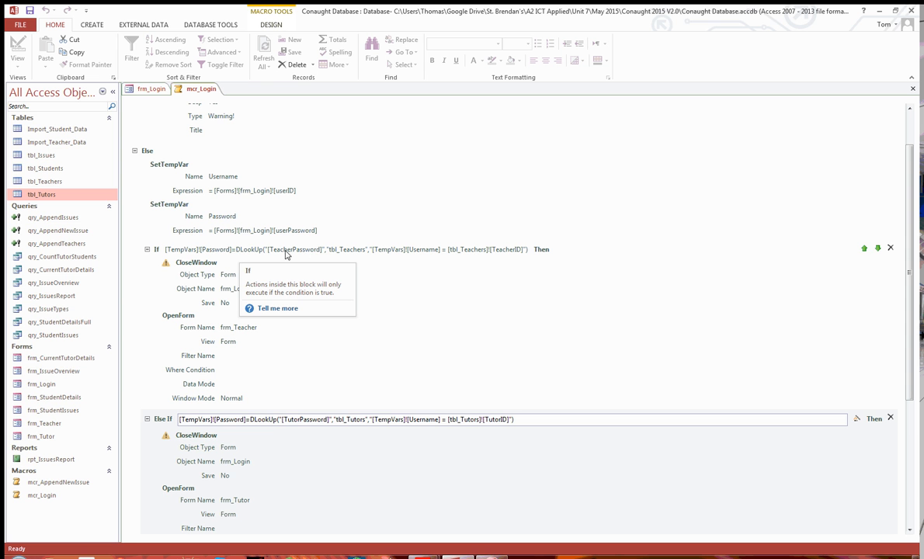
# Review the CloseWindow and OpenForm actions in the macro's teacher and tutor branches
pyautogui.click(425, 266)
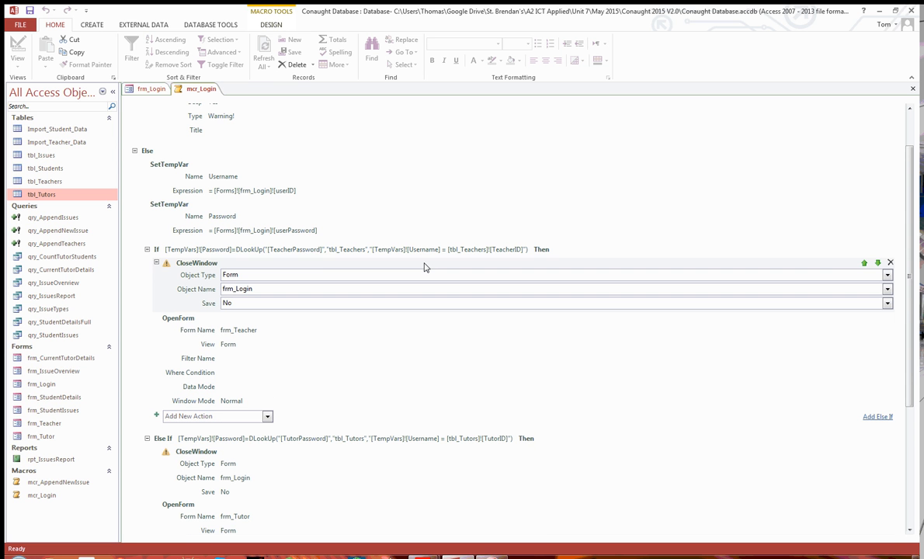
pyautogui.click(220, 323)
pyautogui.scroll(-5, 229, 332)
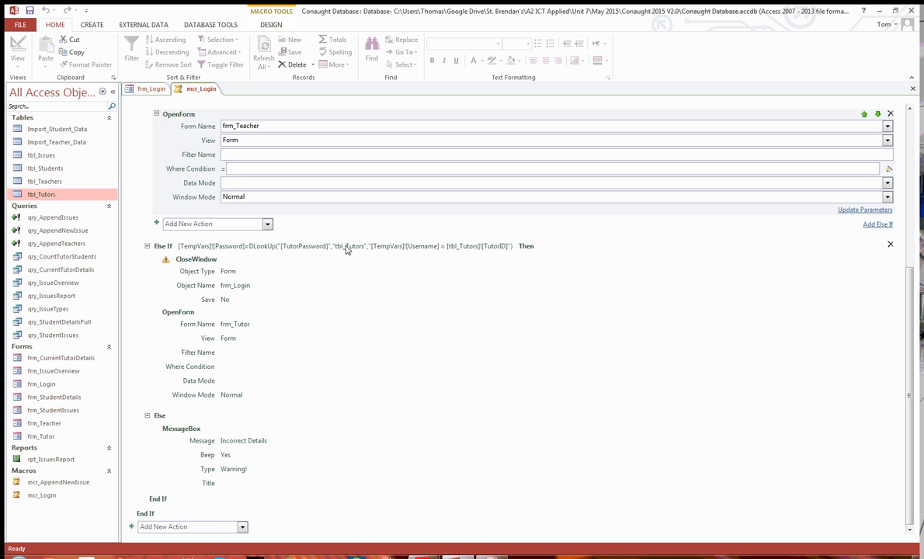
pyautogui.click(301, 262)
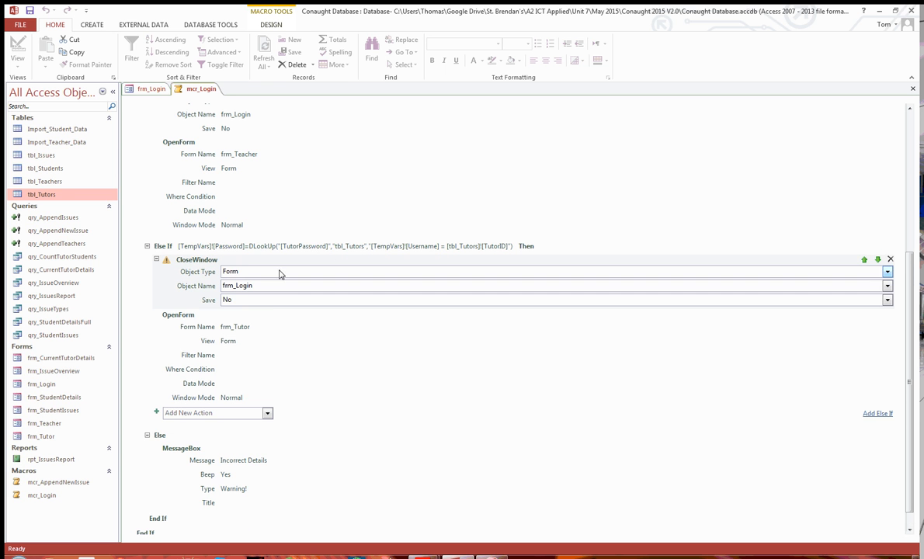
pyautogui.click(274, 320)
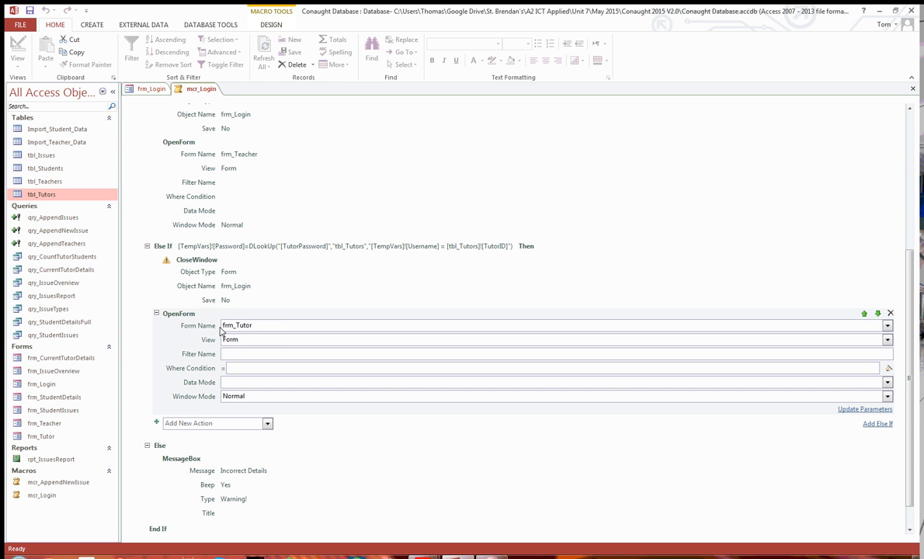
pyautogui.scroll(-1, 237, 328)
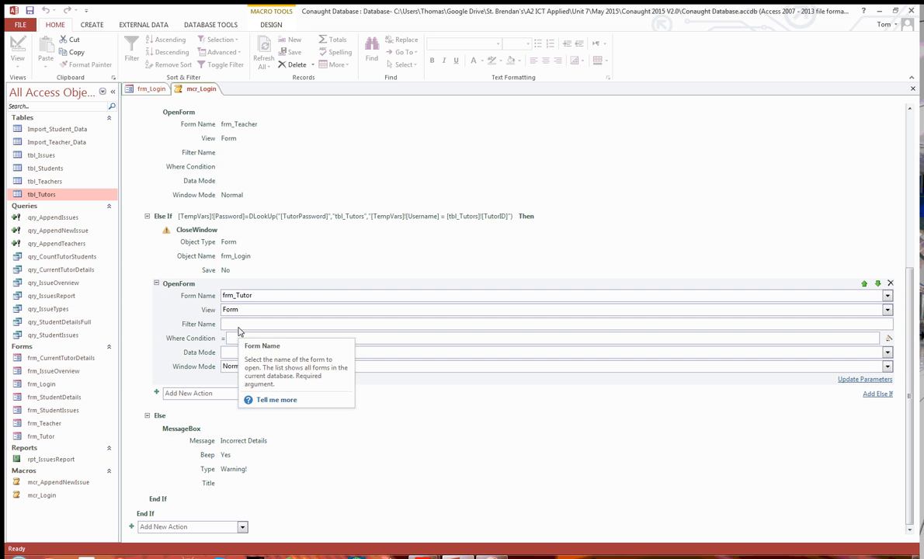
# Review the MessageBox action in the final Else branch of mcr_Login, then close the macro
pyautogui.click(365, 417)
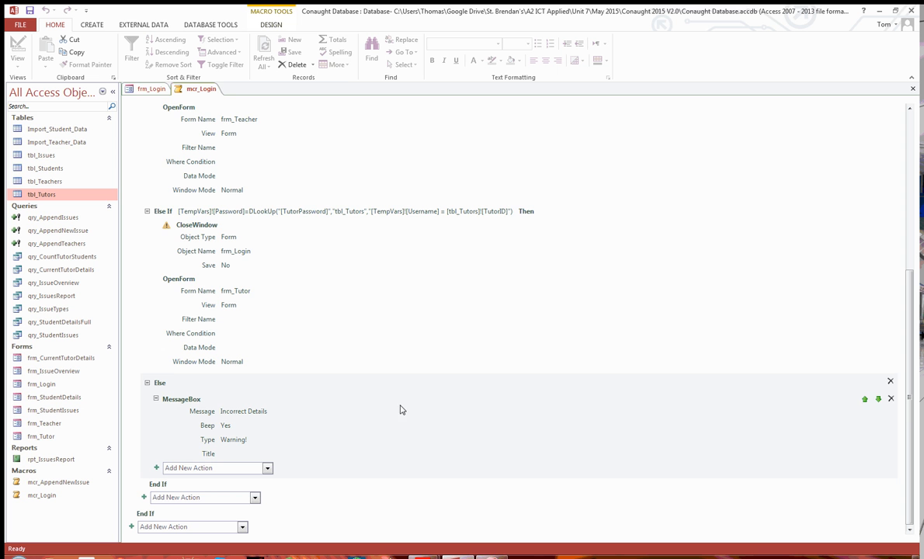
pyautogui.rightClick(208, 89)
pyautogui.click(235, 107)
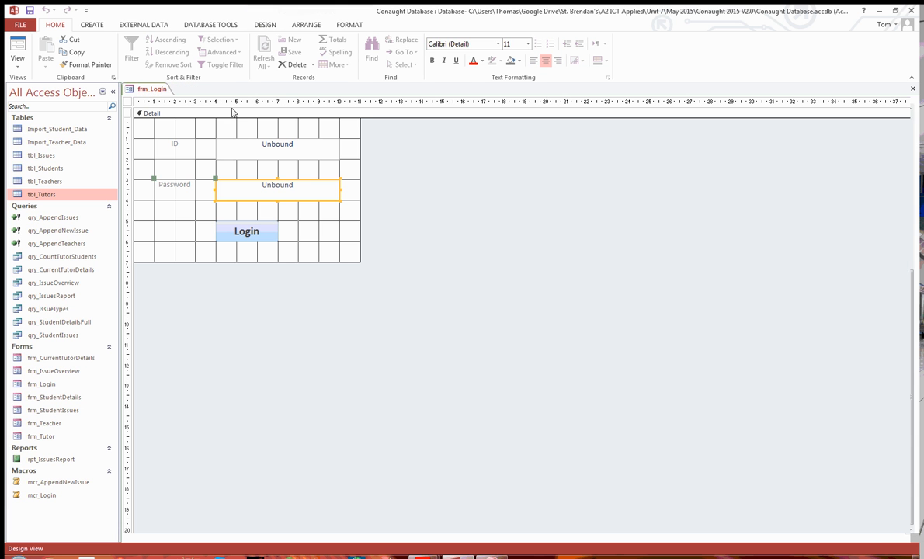
# Switch frm_Login to Form view and log in with a tutor's ID and password
pyautogui.click(247, 134)
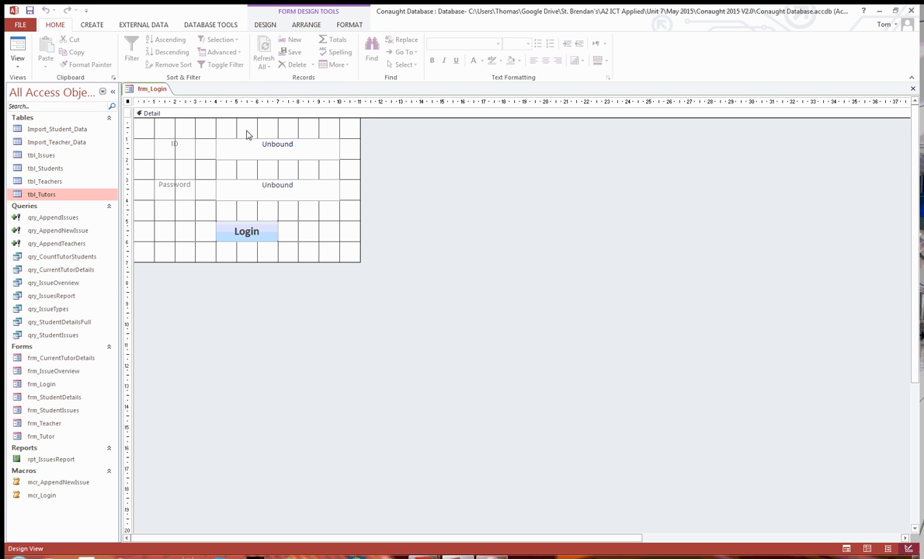
pyautogui.rightClick(130, 90)
pyautogui.click(176, 140)
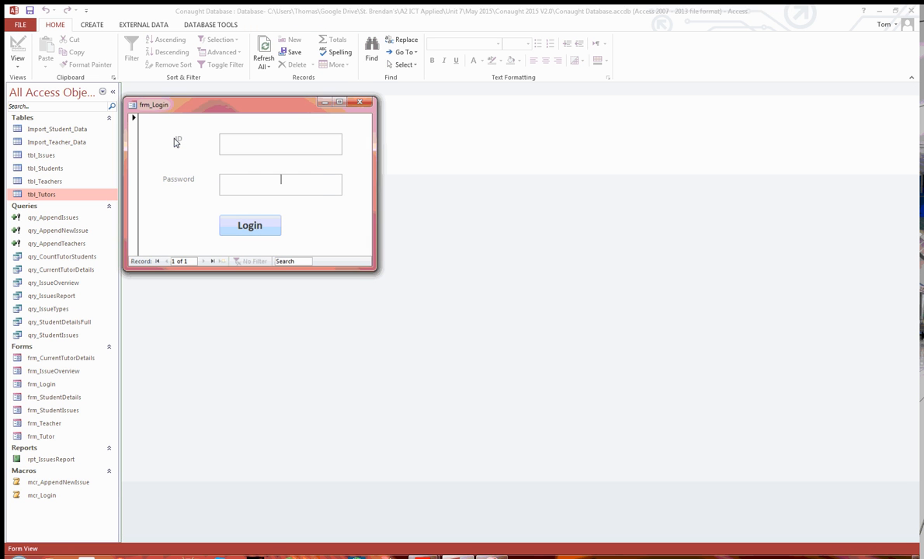
pyautogui.write('HWO')
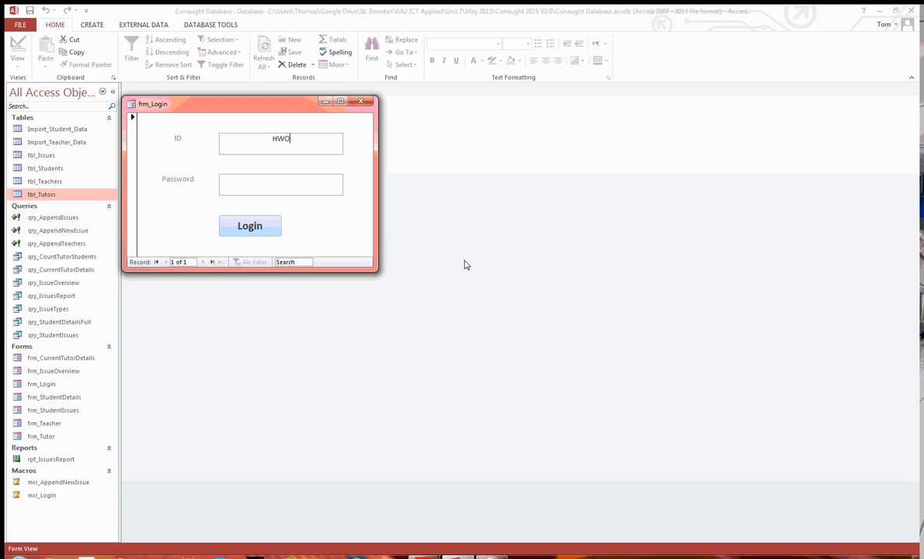
pyautogui.write('********')
pyautogui.click(268, 225)
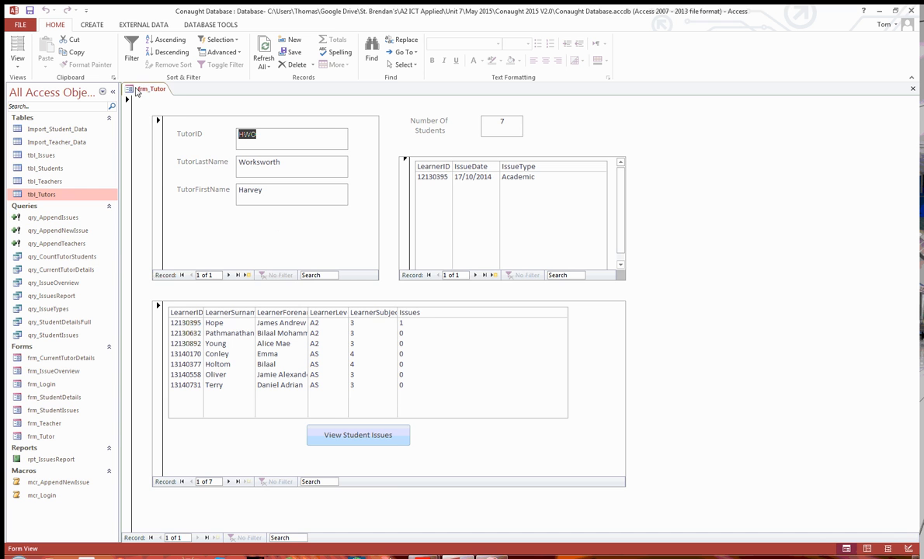
# Close frm_Tutor, then reopen frm_Login and log in with a teacher's ID and password
pyautogui.rightClick(136, 91)
pyautogui.click(160, 106)
pyautogui.click(42, 382)
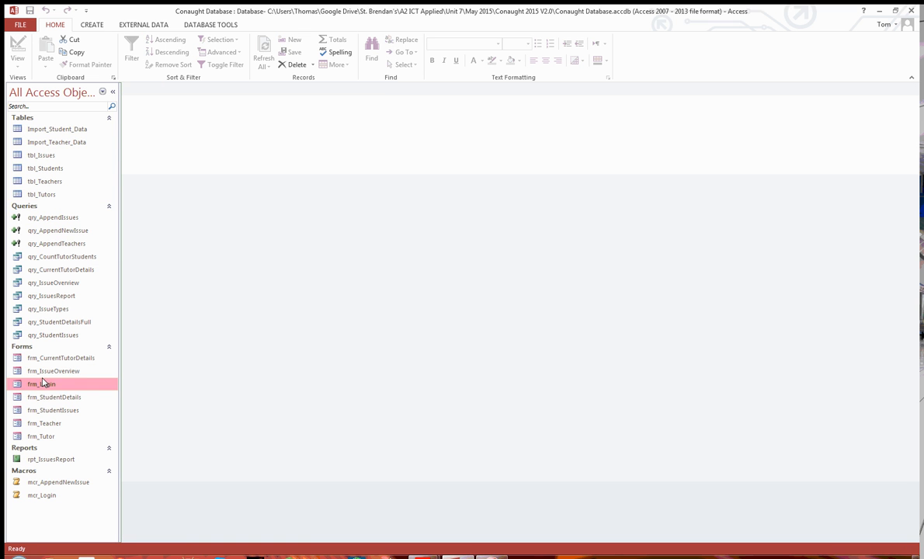
pyautogui.doubleClick(43, 382)
pyautogui.write('AAA')
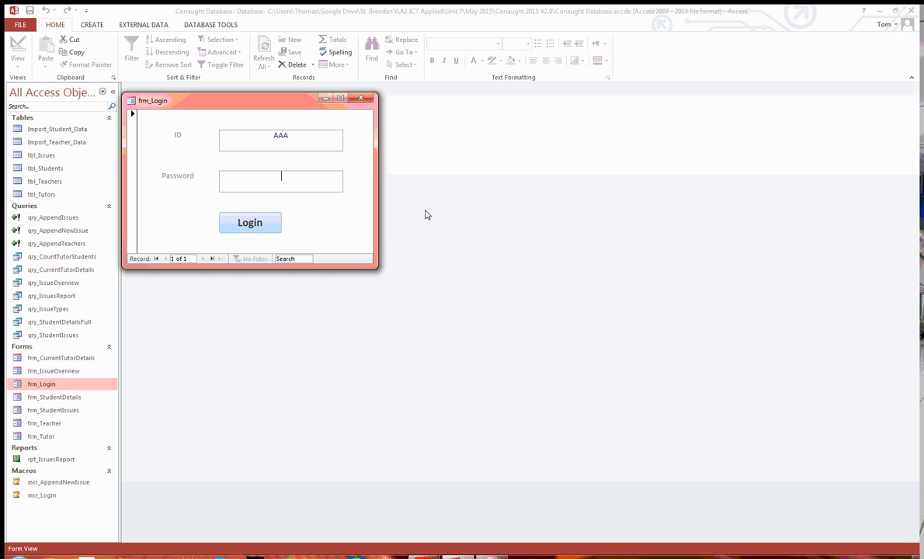
pyautogui.write('***')
pyautogui.click(264, 223)
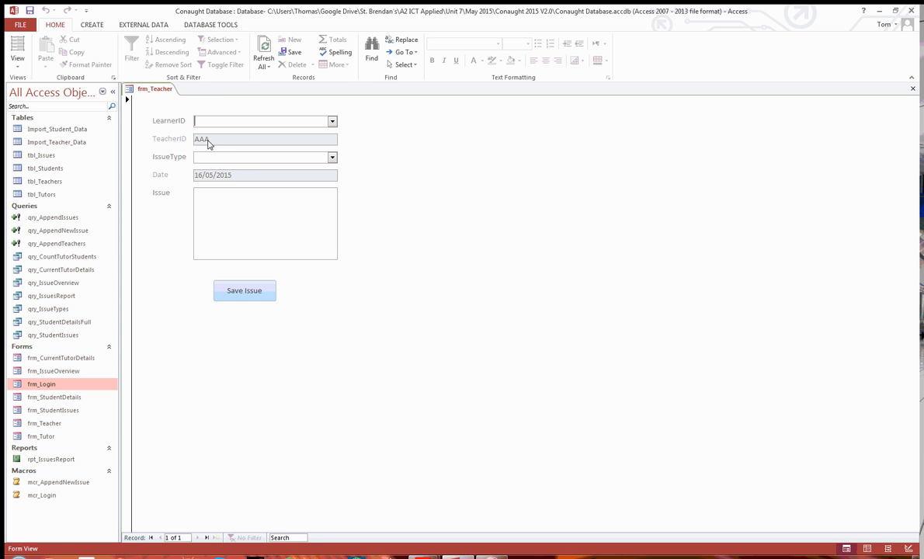
# Close frm_Teacher, then test a login on frm_Login with the ID and password left blank and close the form
pyautogui.rightClick(167, 90)
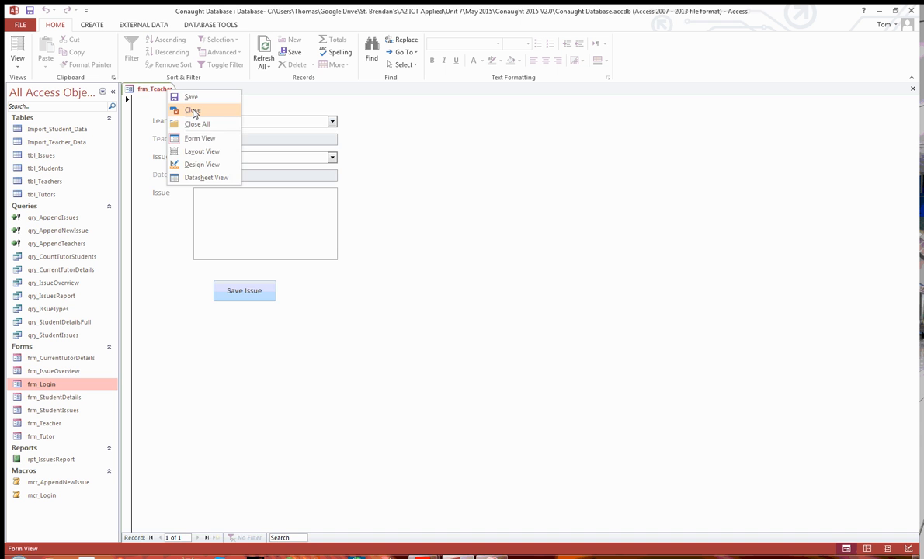
pyautogui.click(194, 110)
pyautogui.doubleClick(45, 385)
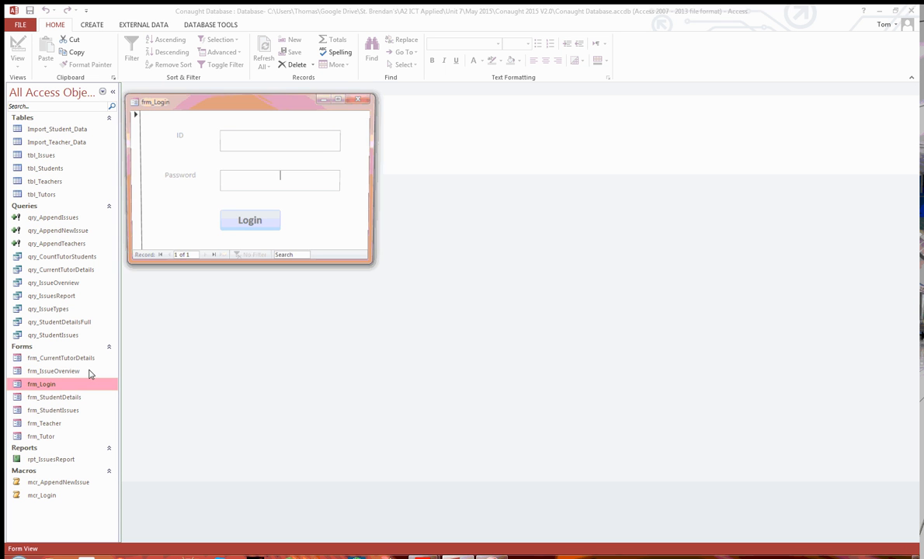
pyautogui.click(277, 225)
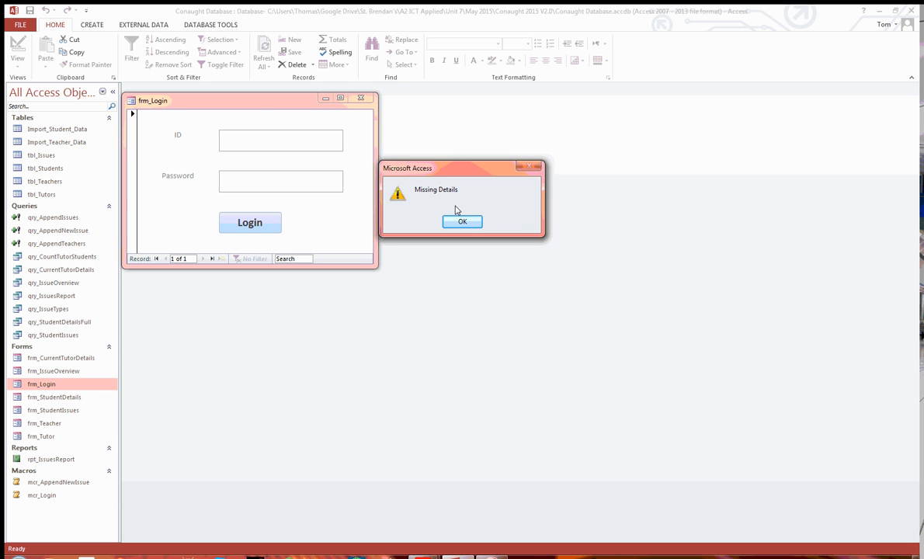
pyautogui.click(454, 222)
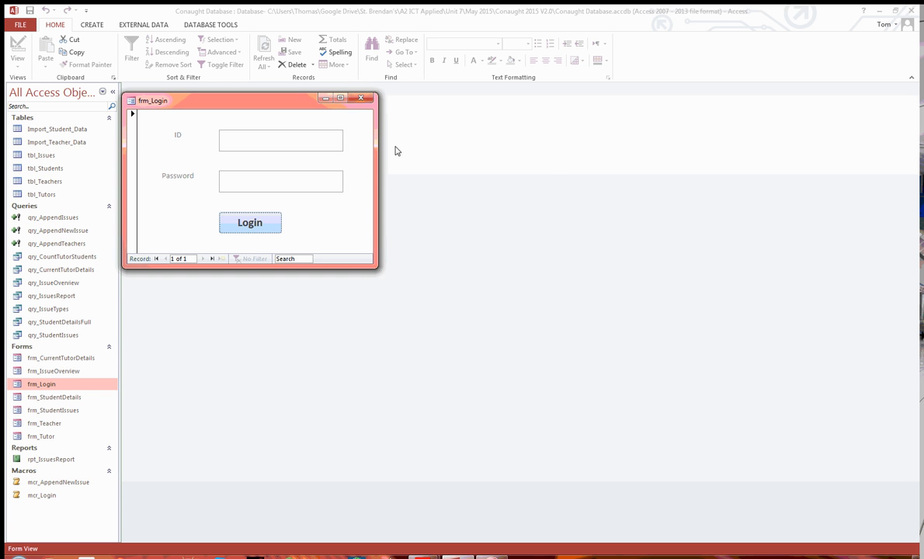
pyautogui.click(360, 98)
# Open frm_Login and mcr_Login in Design view and examine the macro's SetTempVar action for Username
pyautogui.rightClick(74, 384)
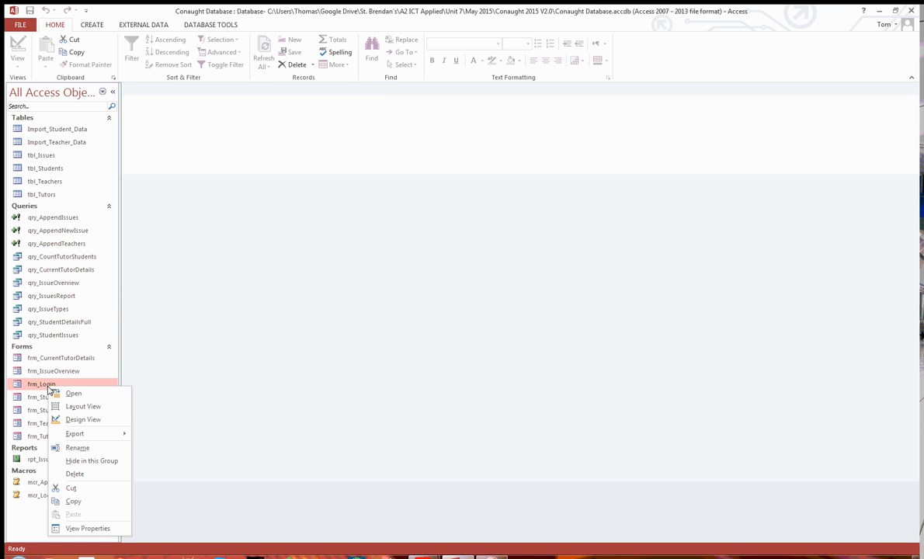
pyautogui.click(79, 418)
pyautogui.click(38, 494)
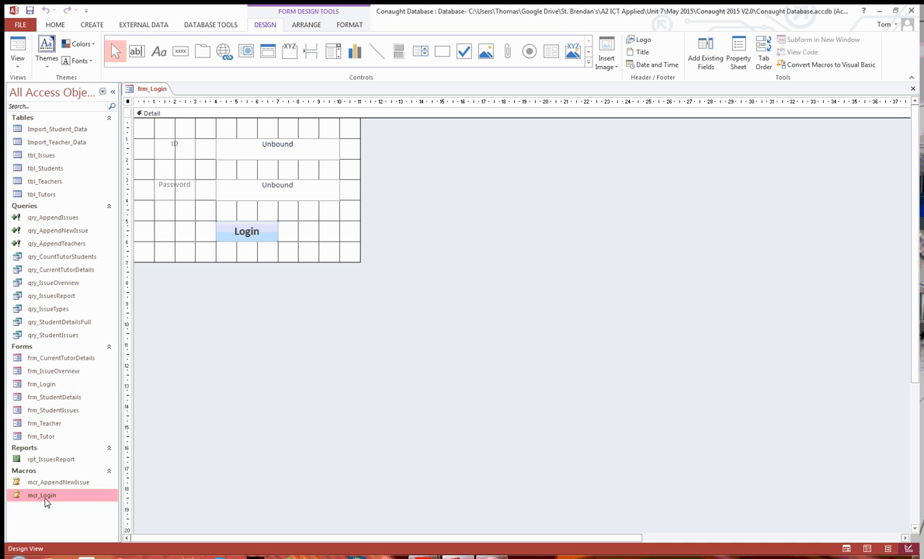
pyautogui.rightClick(45, 494)
pyautogui.click(87, 386)
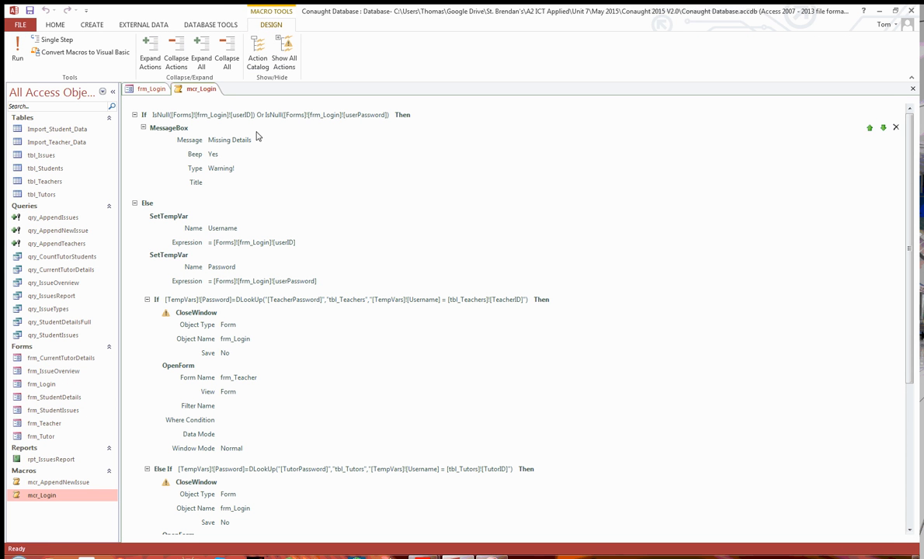
pyautogui.click(194, 219)
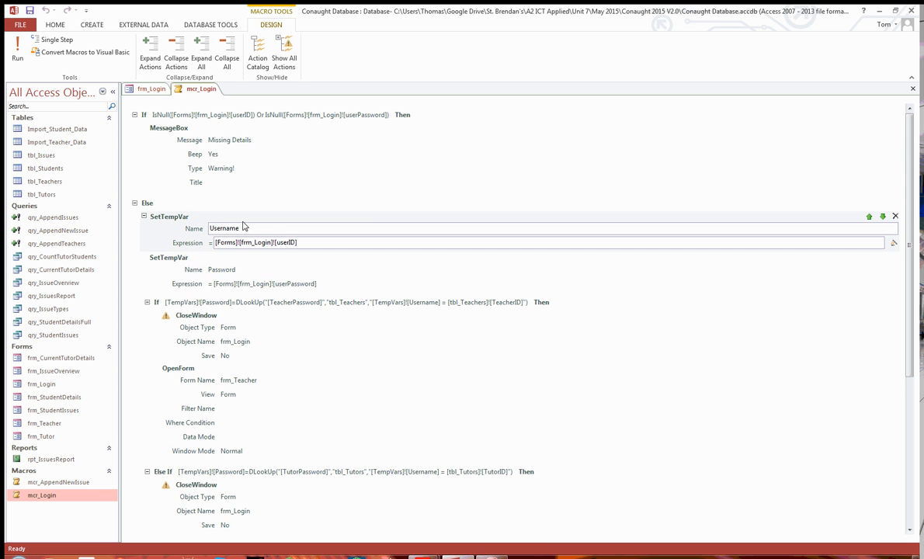